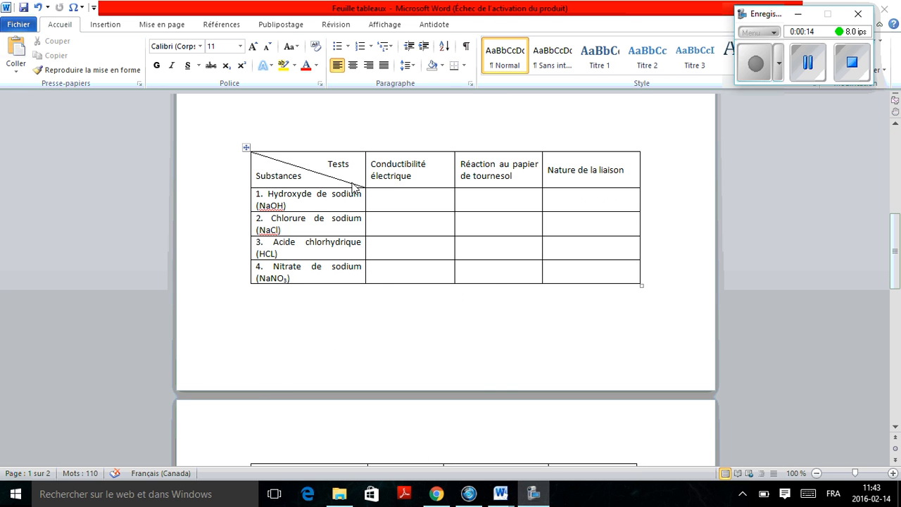
pyautogui.scroll(-11, 398, 223)
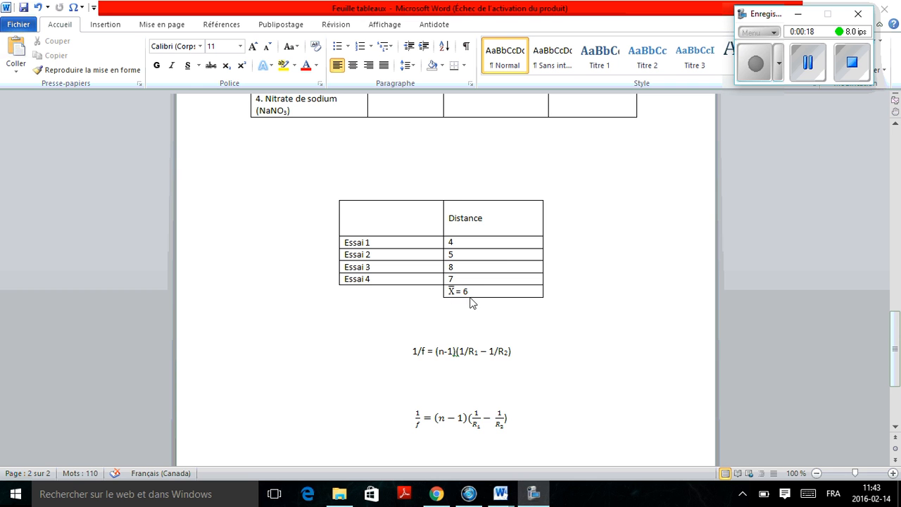
pyautogui.scroll(-2, 484, 296)
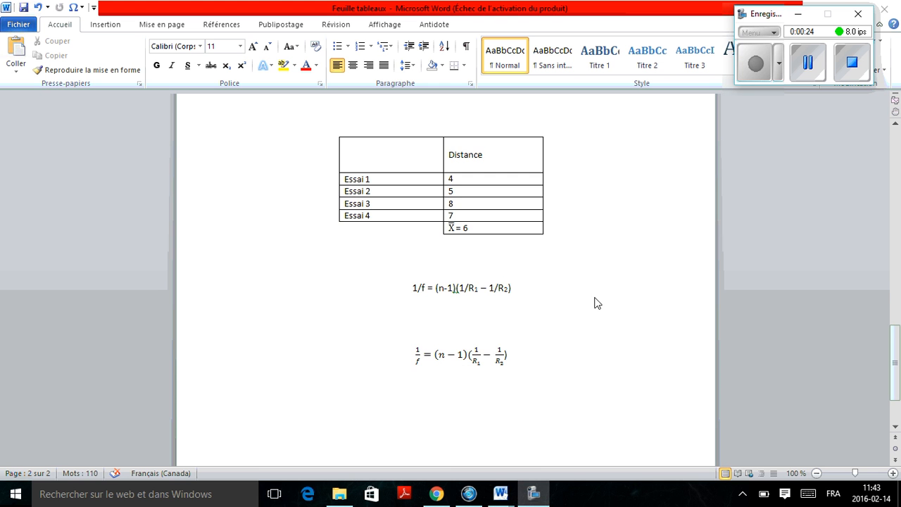
# Insert a table of 2 columns and 8 rows below the first Temps/Distance table and narrow both columns to about 2.5 cm
pyautogui.scroll(10, 596, 301)
pyautogui.scroll(10, 579, 376)
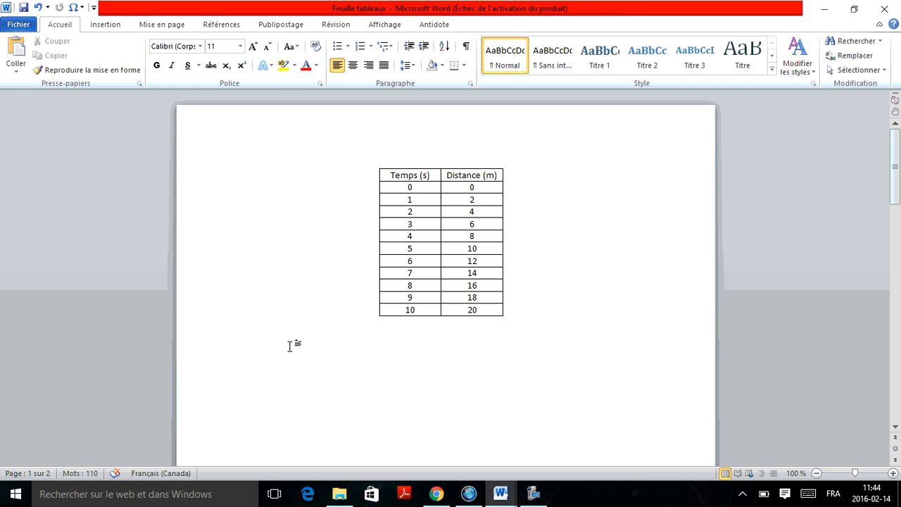
pyautogui.click(109, 27)
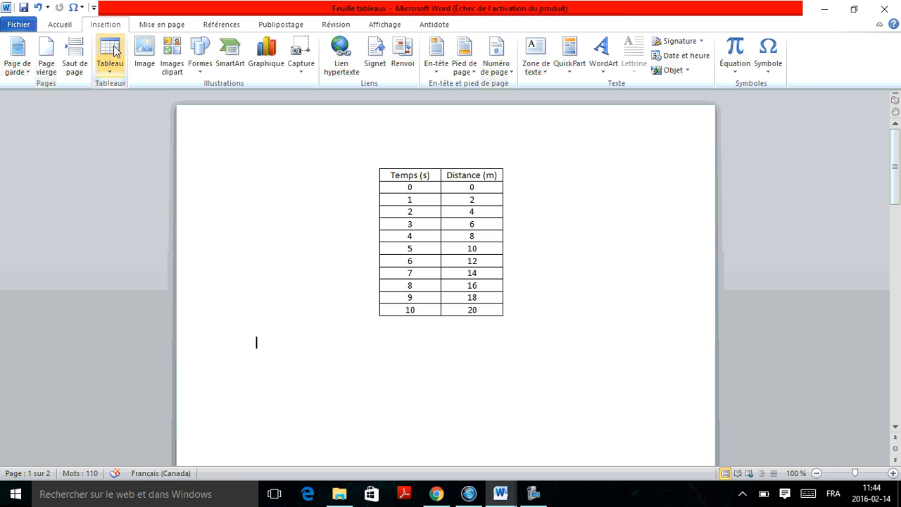
pyautogui.click(113, 50)
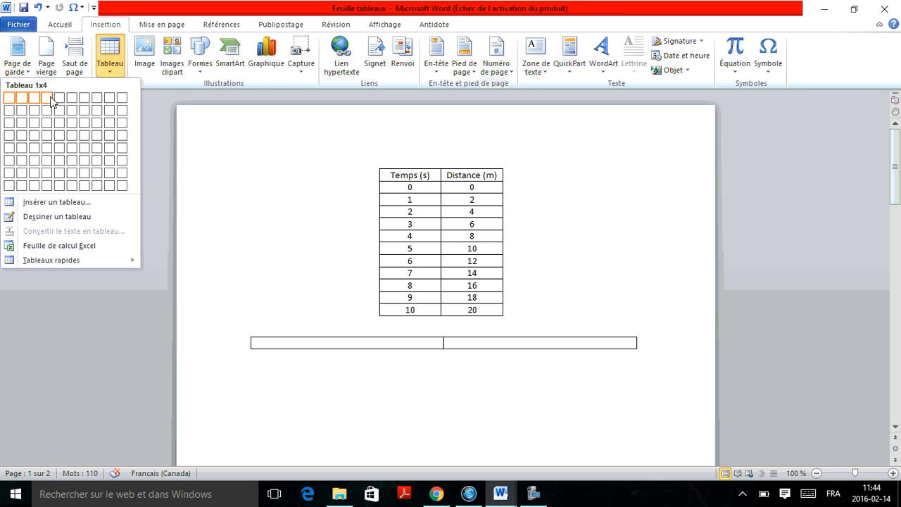
pyautogui.click(57, 203)
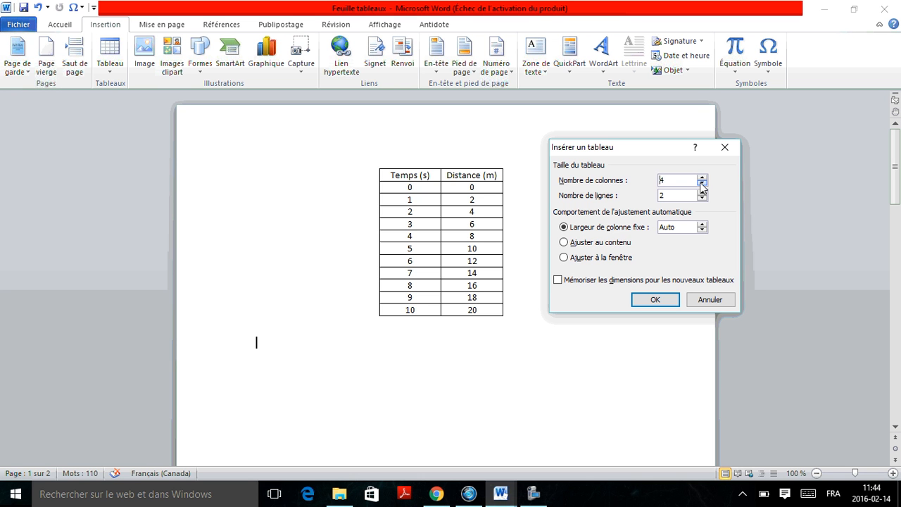
pyautogui.click(702, 185)
pyautogui.click(654, 301)
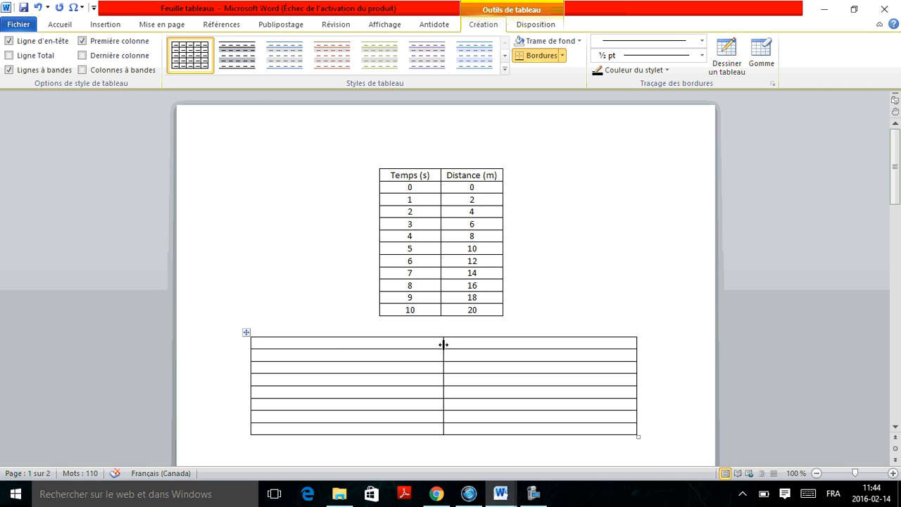
pyautogui.moveTo(444, 344); pyautogui.dragTo(311, 343)
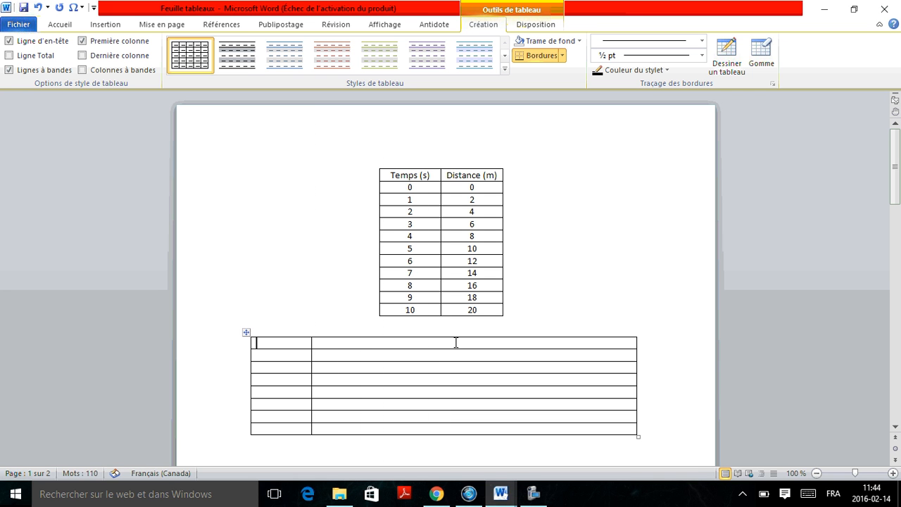
pyautogui.moveTo(635, 345)
pyautogui.mouseDown()
pyautogui.moveTo(363, 355)
pyautogui.moveTo(374, 356)
pyautogui.mouseUp()
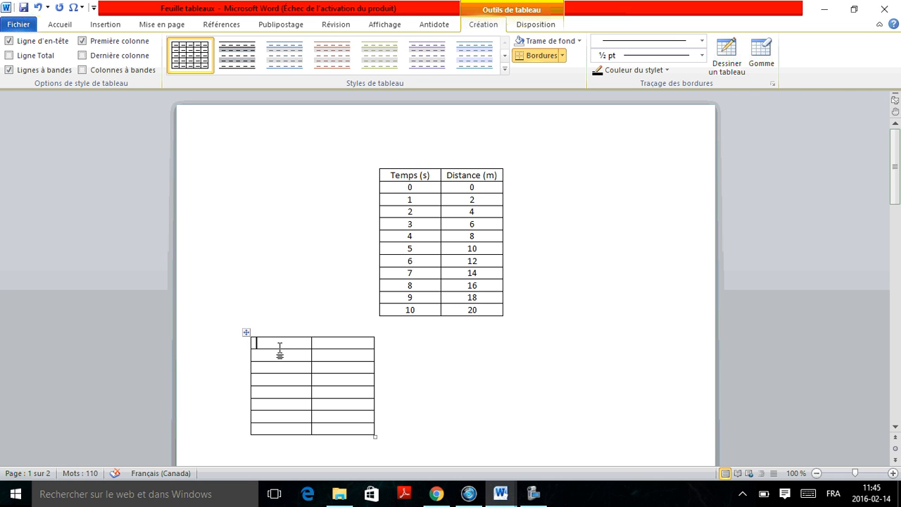
# Enter the column headers "Temps (s)" and "Distance (m)" in the new table
pyautogui.click(279, 347)
pyautogui.write('Temps (s)')
pyautogui.click(334, 344)
pyautogui.write('Distance (')
# Fill the Temps (s) column of the new table with the values 0 to 6, one per row
pyautogui.click(266, 360)
pyautogui.write('0')
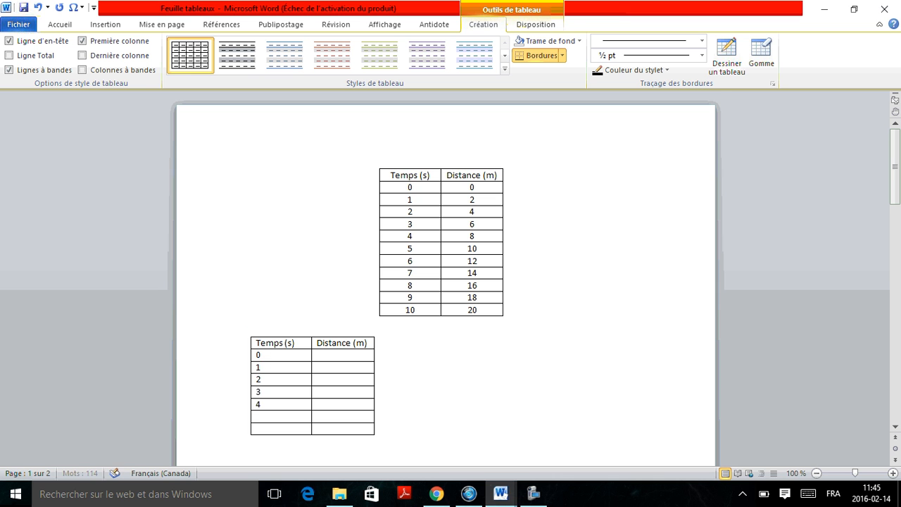
pyautogui.press('Down')
pyautogui.write('5')
pyautogui.press('Down')
pyautogui.write('6')
# Insert one row below the last row of the new table
pyautogui.scroll(-2, 307, 340)
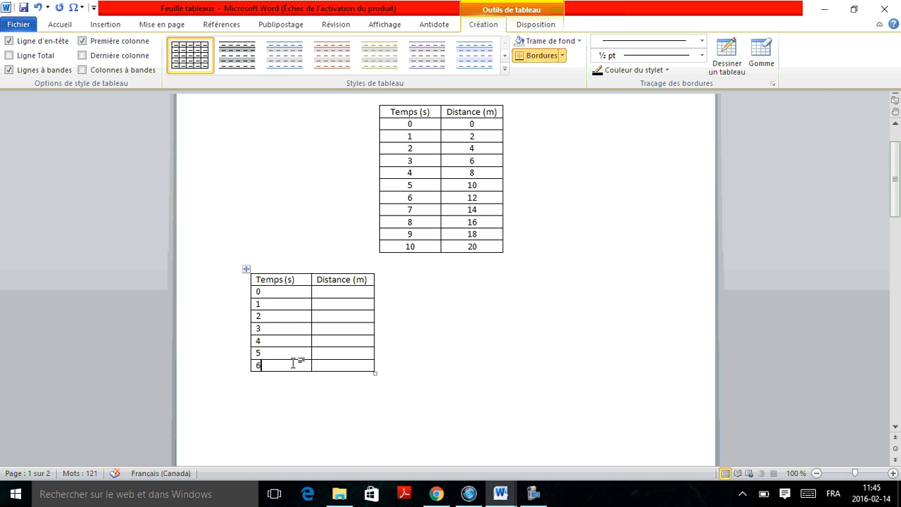
pyautogui.moveTo(287, 365); pyautogui.dragTo(334, 365)
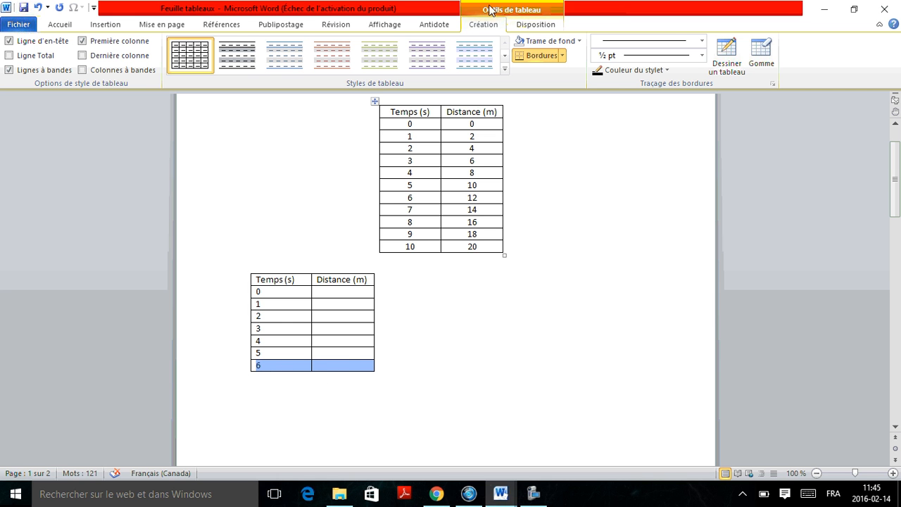
pyautogui.click(535, 25)
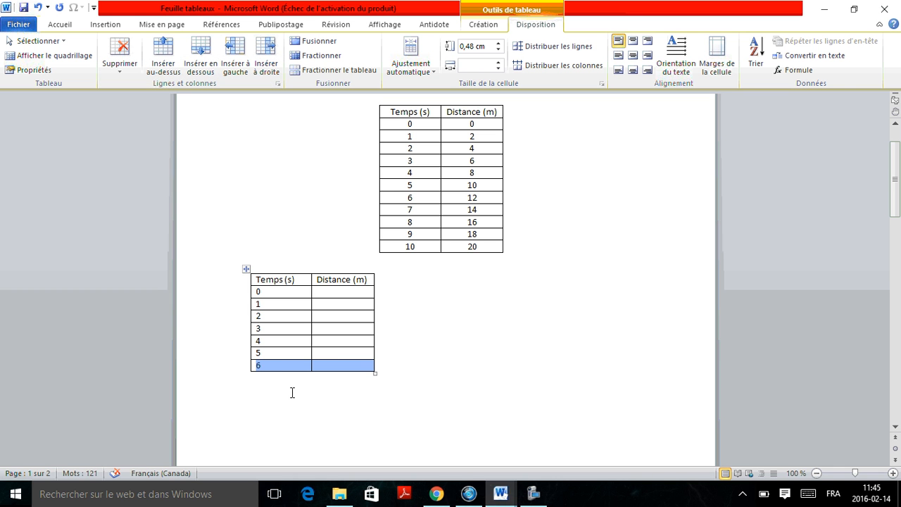
pyautogui.click(204, 47)
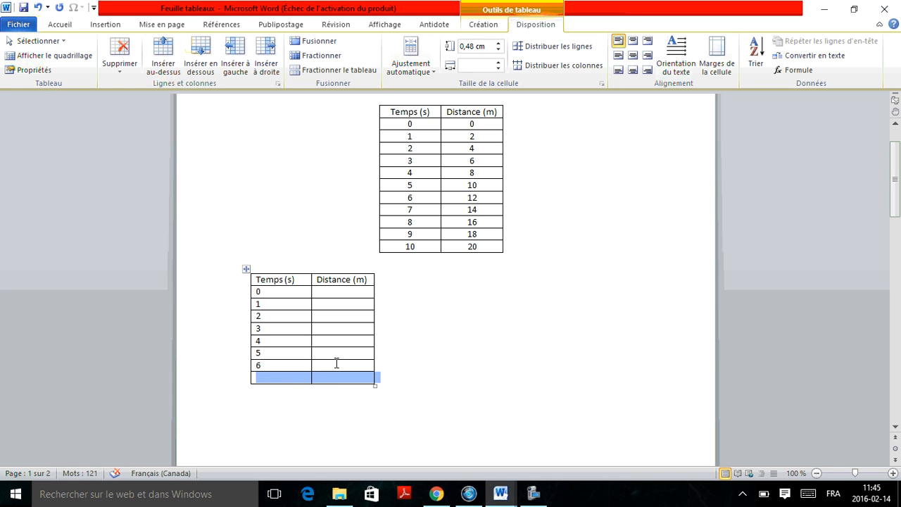
# Select the last two rows of the new table and insert two more rows below them
pyautogui.click(299, 365)
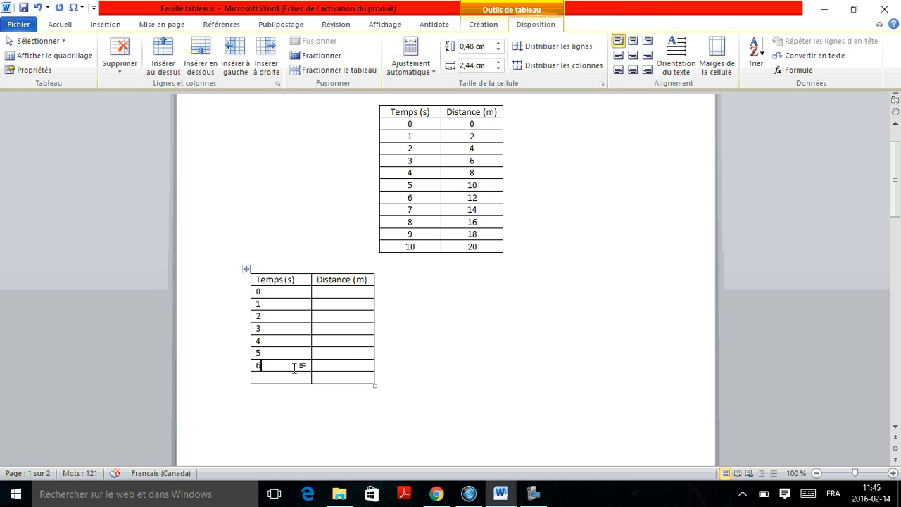
pyautogui.moveTo(292, 370); pyautogui.dragTo(373, 374)
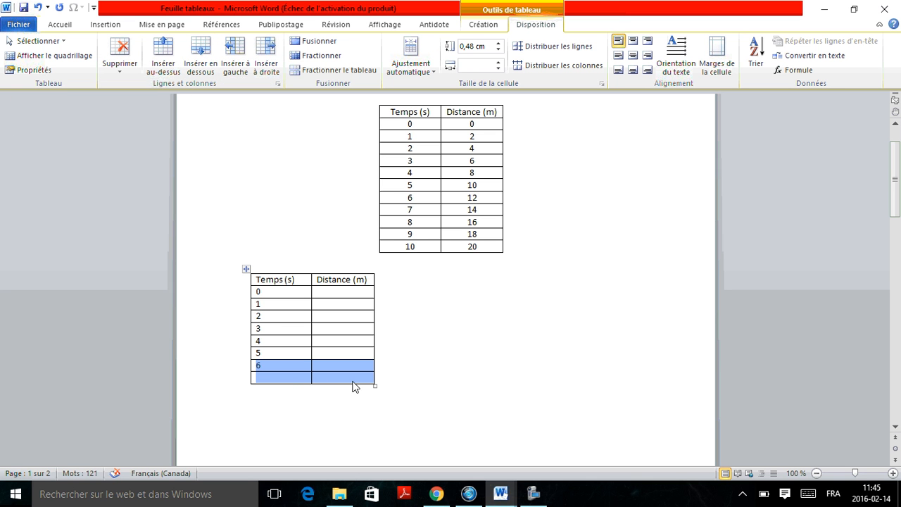
pyautogui.rightClick(298, 366)
pyautogui.moveTo(250, 225)
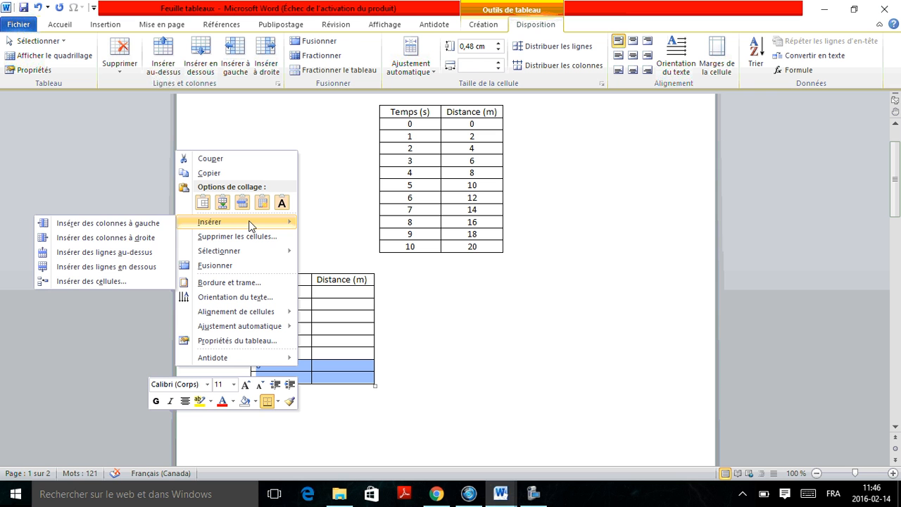
pyautogui.click(109, 268)
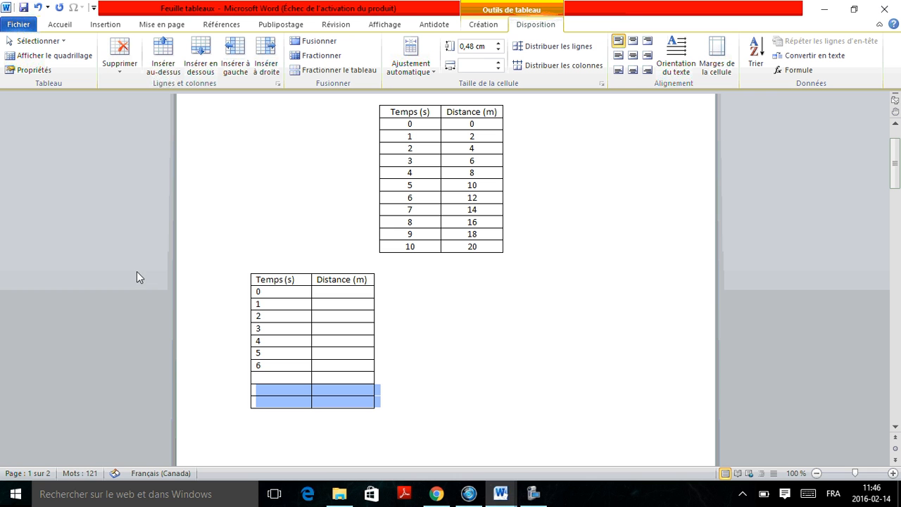
# Enter 7, 8 and 9 in the empty cells of the Temps (s) column
pyautogui.click(269, 377)
pyautogui.write('7')
pyautogui.press('Down')
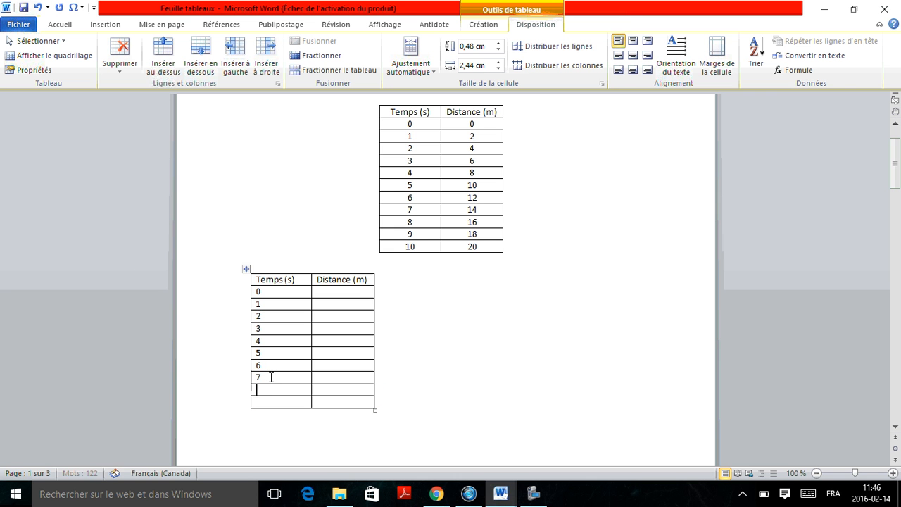
pyautogui.write('8')
pyautogui.press('Down')
pyautogui.write('9')
# Insert a row below the row for time 9 and enter 10 in its Temps (s) cell
pyautogui.moveTo(301, 400); pyautogui.dragTo(328, 402)
pyautogui.rightClick(328, 402)
pyautogui.moveTo(286, 257)
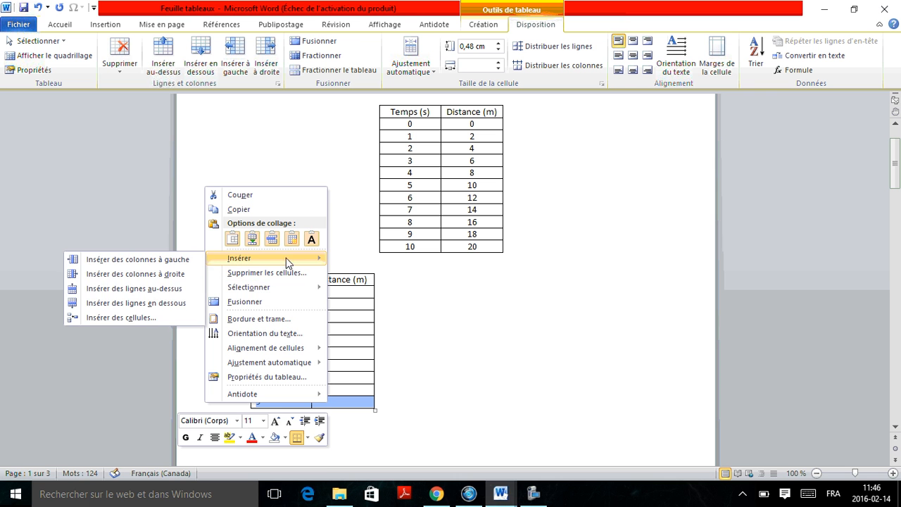
pyautogui.click(164, 302)
pyautogui.click(281, 416)
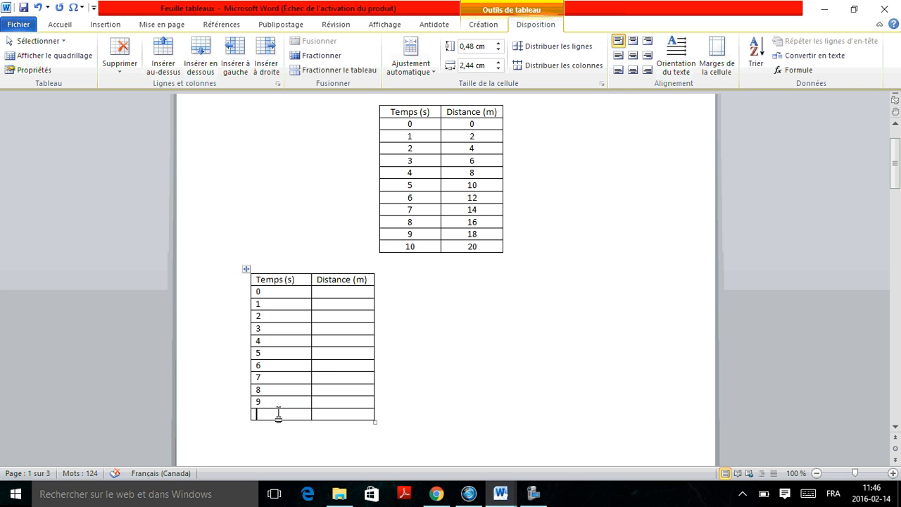
pyautogui.write('10')
# Fill the Distance (m) column for times 0 to 6 with 0, 2, 4, 6, 8, 10 and 12
pyautogui.click(361, 295)
pyautogui.write('0')
pyautogui.press('Down')
pyautogui.write('4')
pyautogui.press('Down')
pyautogui.write('6')
pyautogui.press('Down')
pyautogui.write('8')
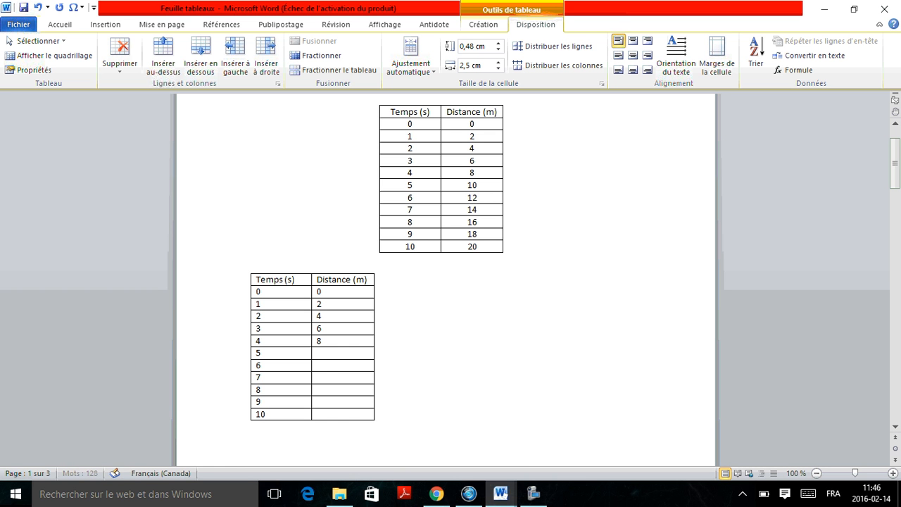
pyautogui.press('Down')
pyautogui.write('10')
pyautogui.press('Down')
pyautogui.write('12')
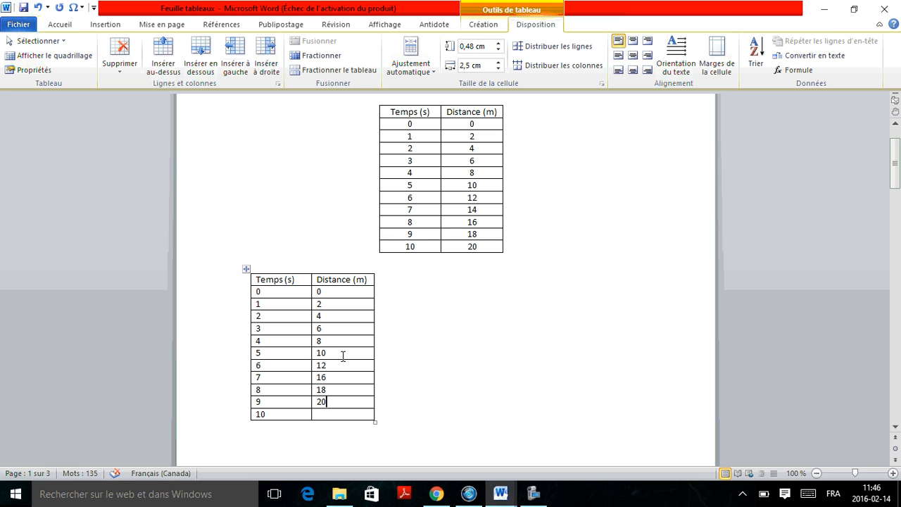
# Set the distances for times 7 to 10 to 14, 16, 18 and 20
pyautogui.click(331, 377)
pyautogui.press('BackSpace')
pyautogui.write('4')
pyautogui.press('Down')
pyautogui.press('BackSpace')
pyautogui.write('6')
pyautogui.press('Down')
pyautogui.press('BackSpace')
pyautogui.press('BackSpace')
pyautogui.write('18')
pyautogui.press('Down')
pyautogui.write('20')
pyautogui.click(442, 340)
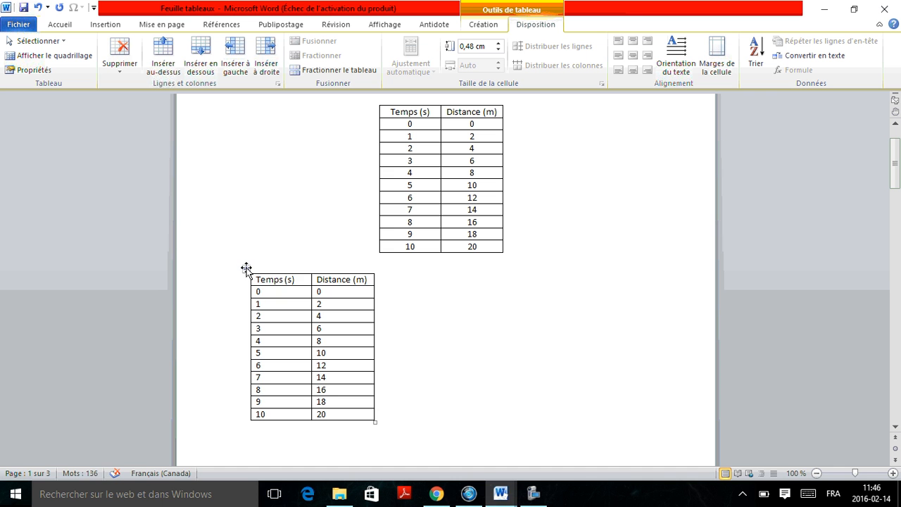
# Try centring the text in all cells of the new table, and undo the alignment
pyautogui.click(245, 268)
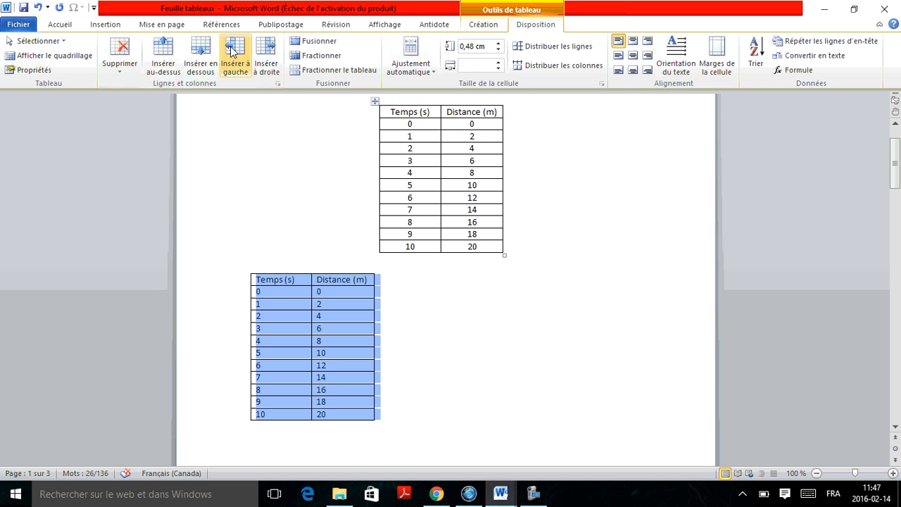
pyautogui.click(632, 56)
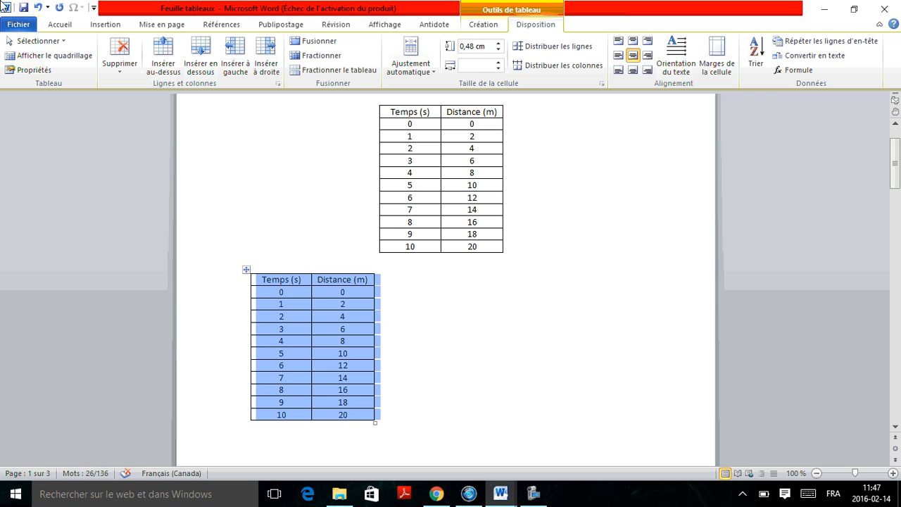
pyautogui.click(38, 7)
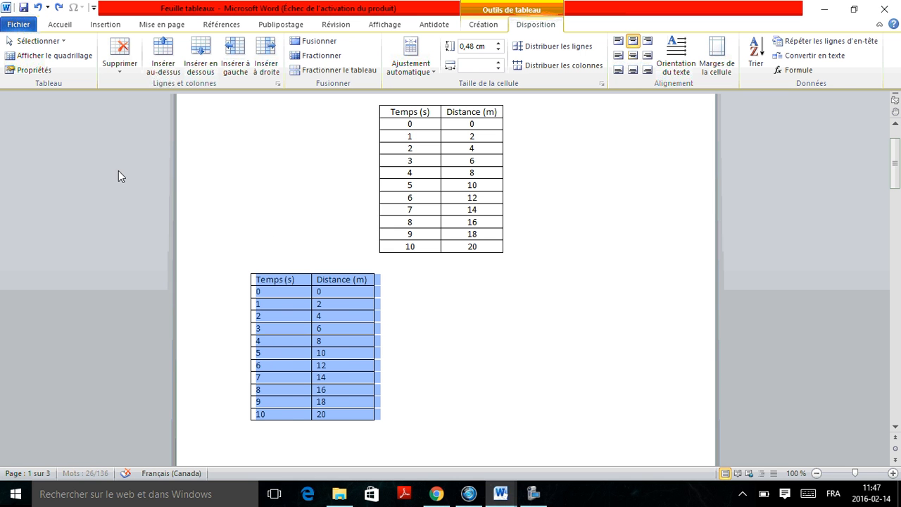
# Centre the text horizontally and vertically in all cells of the selected table
pyautogui.rightClick(284, 376)
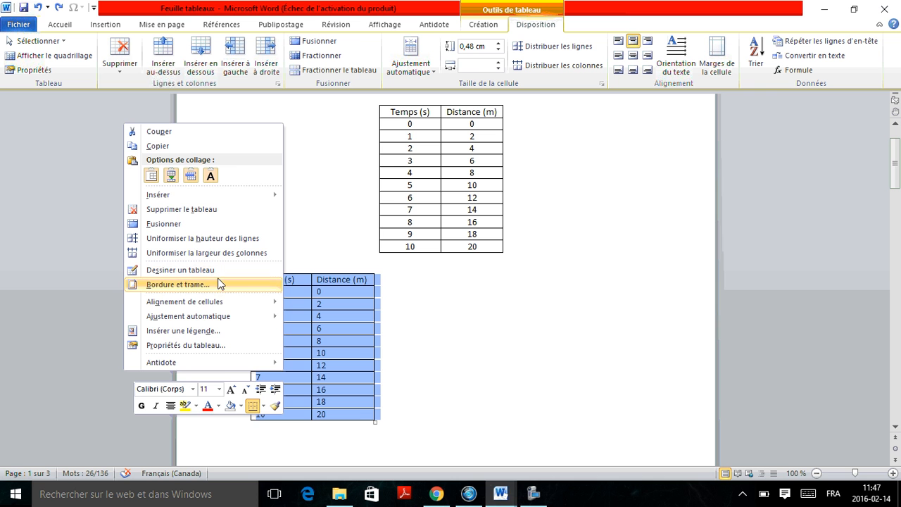
pyautogui.moveTo(209, 301)
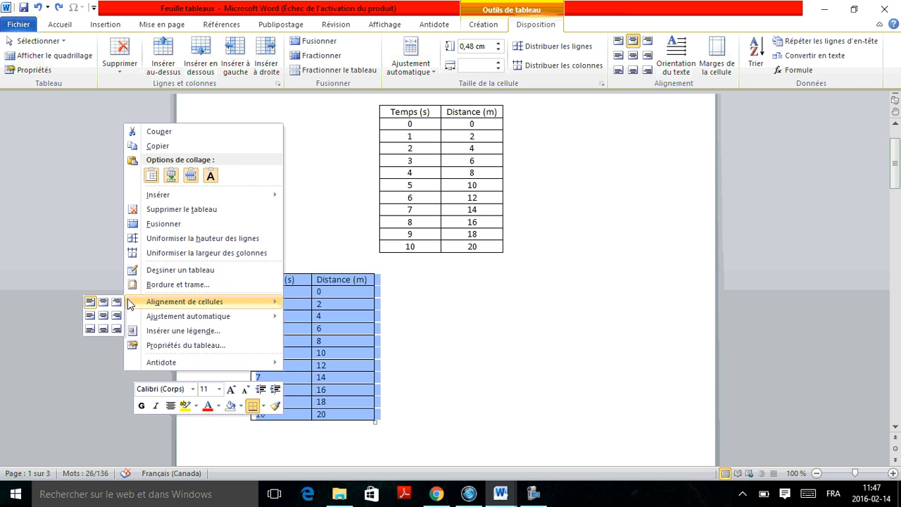
pyautogui.click(106, 304)
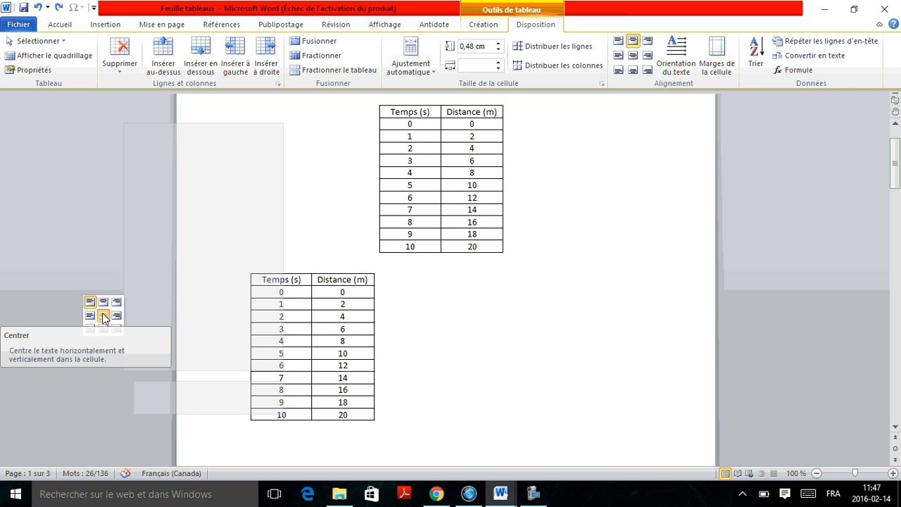
pyautogui.click(103, 316)
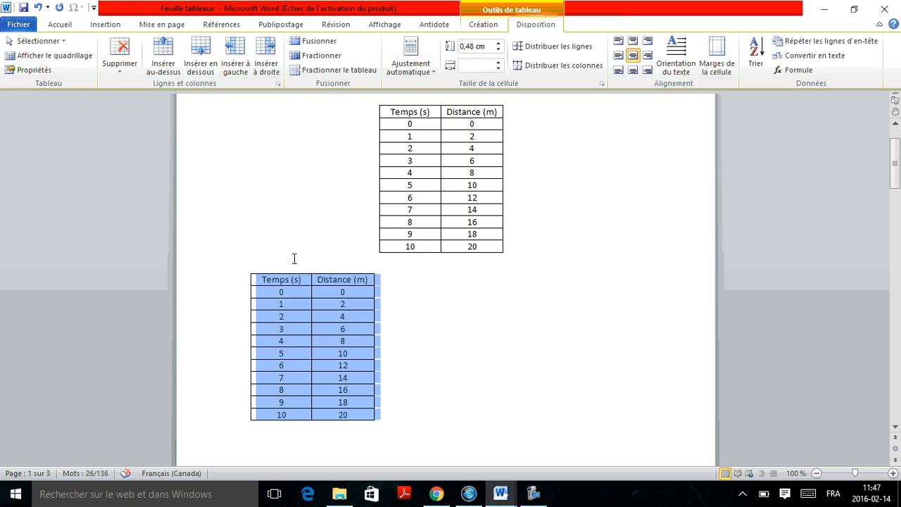
pyautogui.click(374, 316)
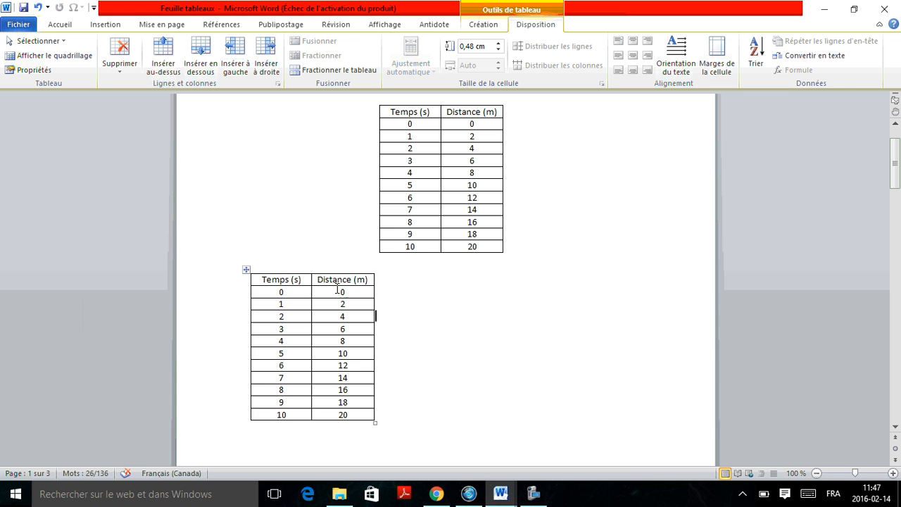
# Select the whole new table and centre it horizontally on the page
pyautogui.click(245, 271)
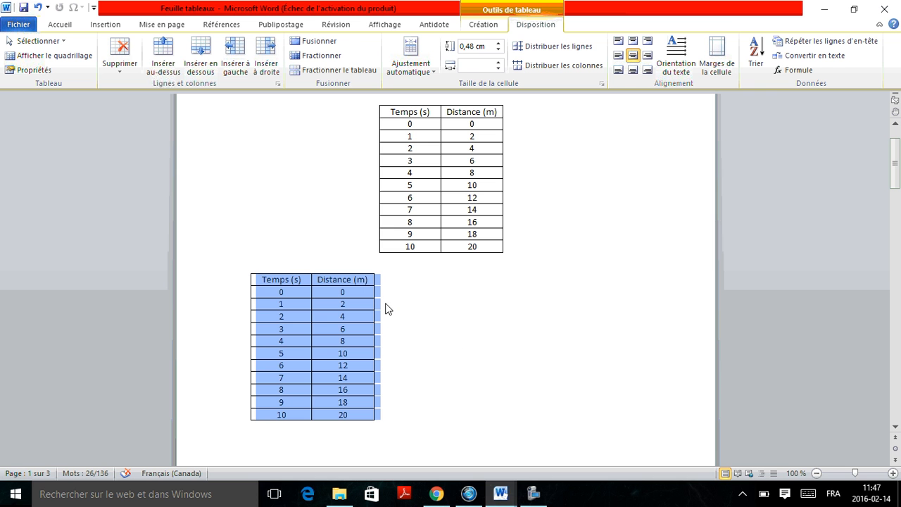
pyautogui.click(59, 27)
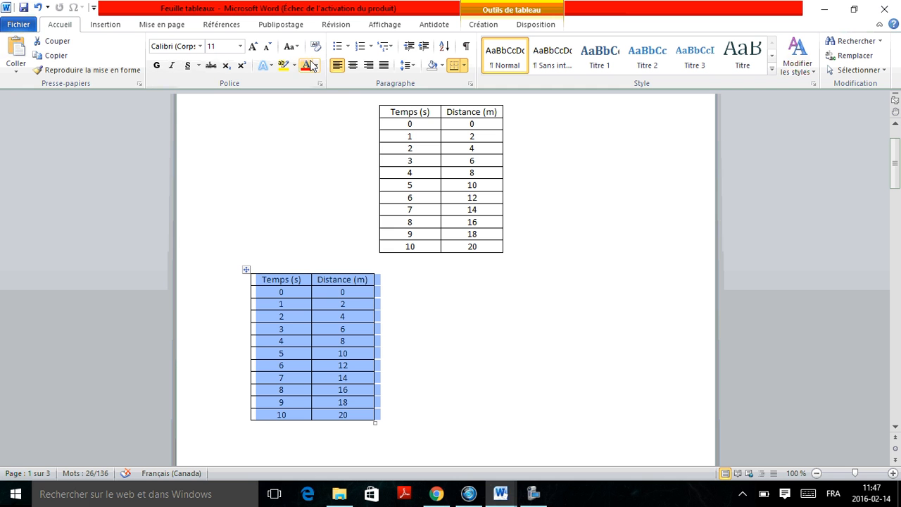
pyautogui.click(354, 66)
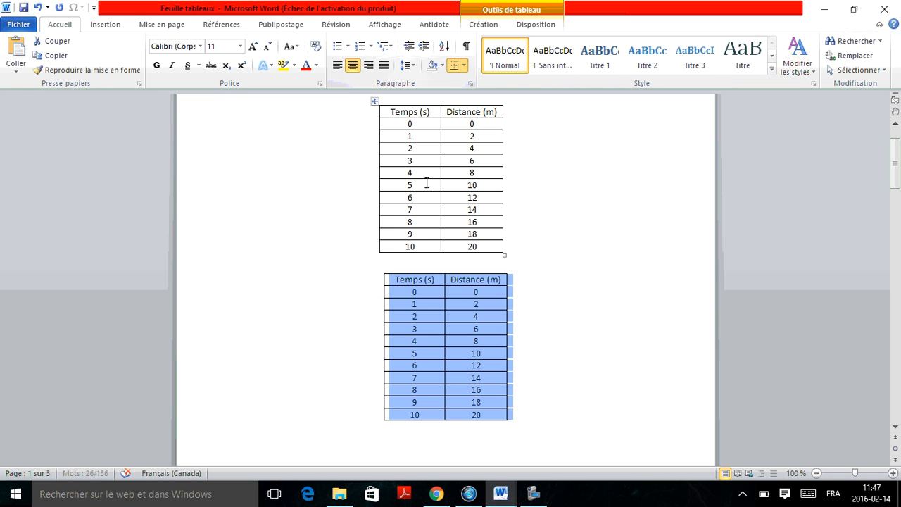
pyautogui.click(548, 373)
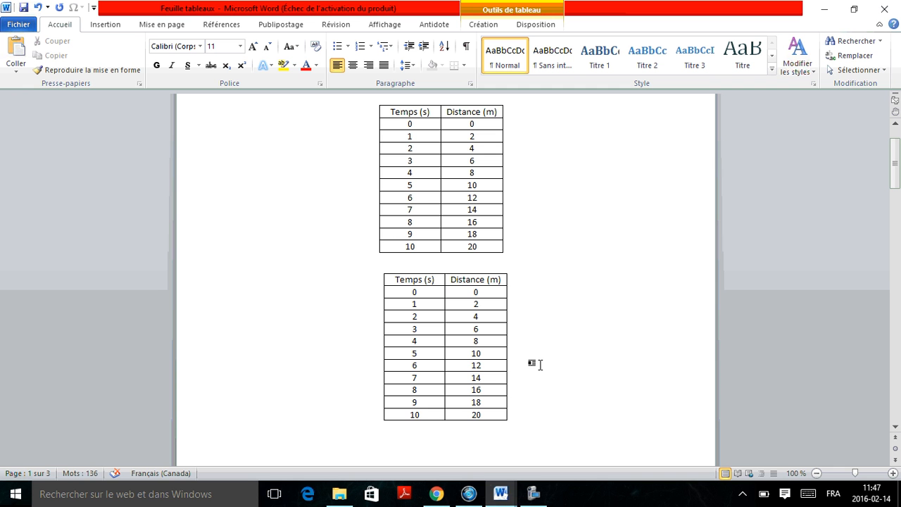
pyautogui.scroll(-3, 553, 327)
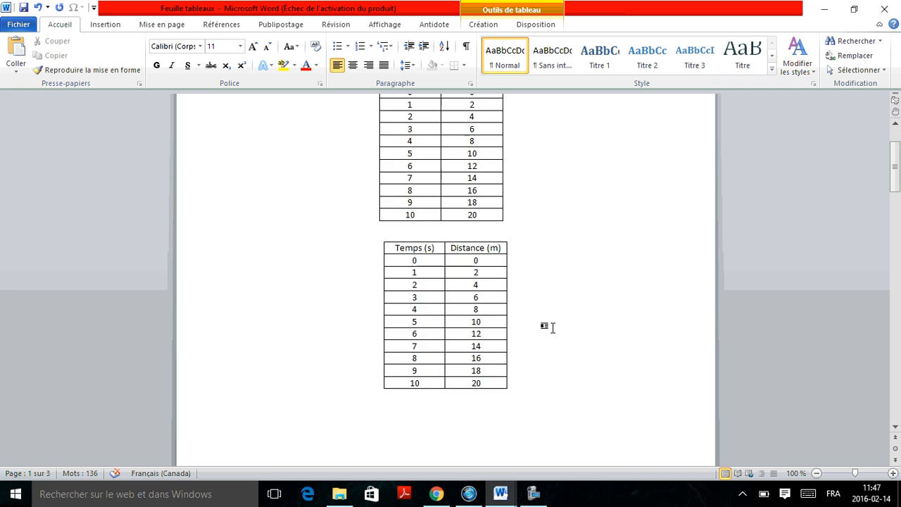
pyautogui.scroll(-10, 554, 327)
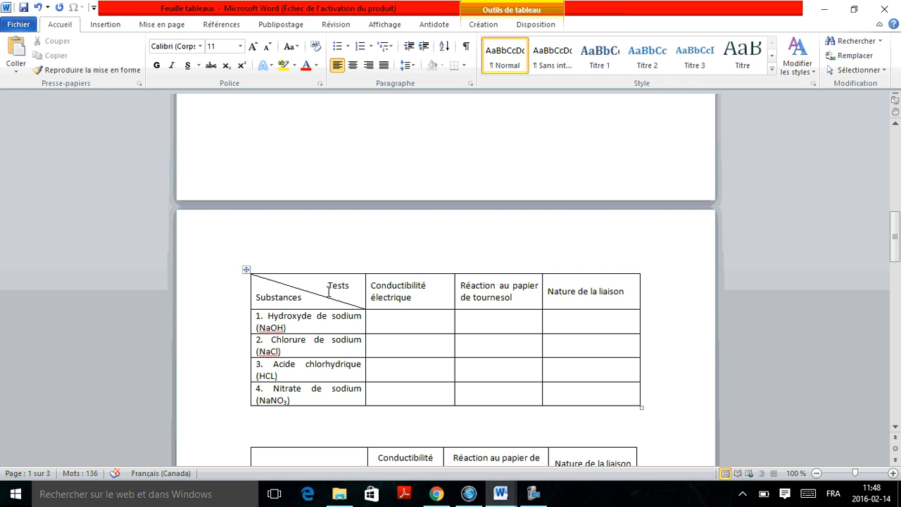
pyautogui.scroll(-5, 328, 291)
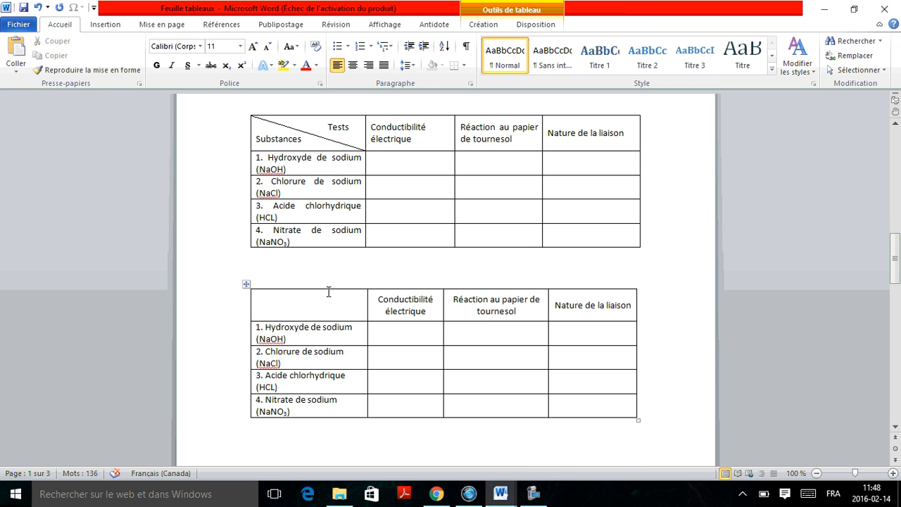